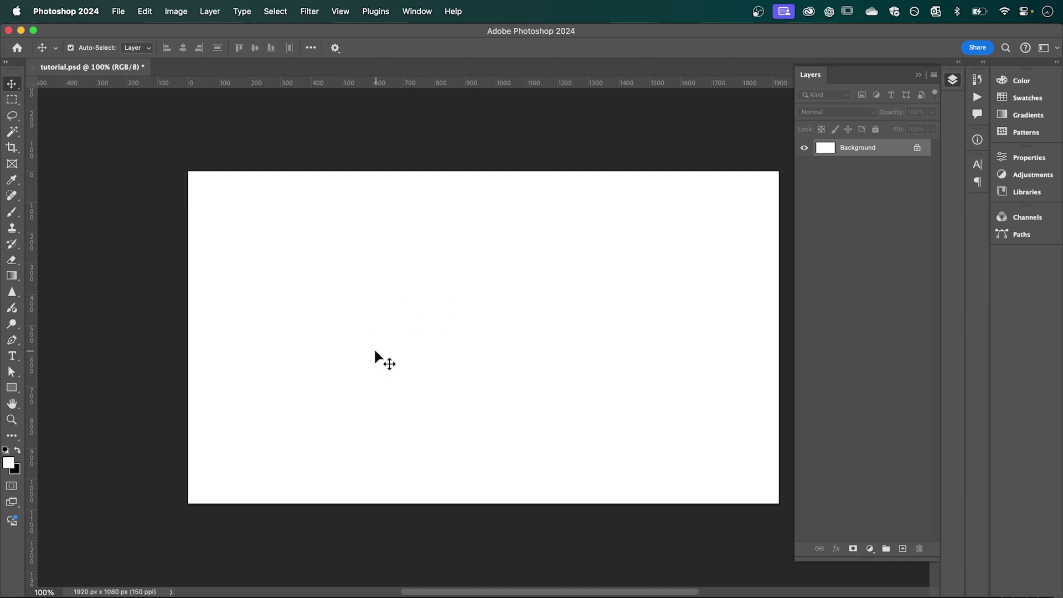
- Swap the colour swatches so black is the foreground and white the background
{"action": "left_click", "coordinate": [18, 453]}
- Fill the 1920 x 1080 Background layer with solid black using Alt+Backspace
{"action": "key", "text": "alt+BackSpace"}
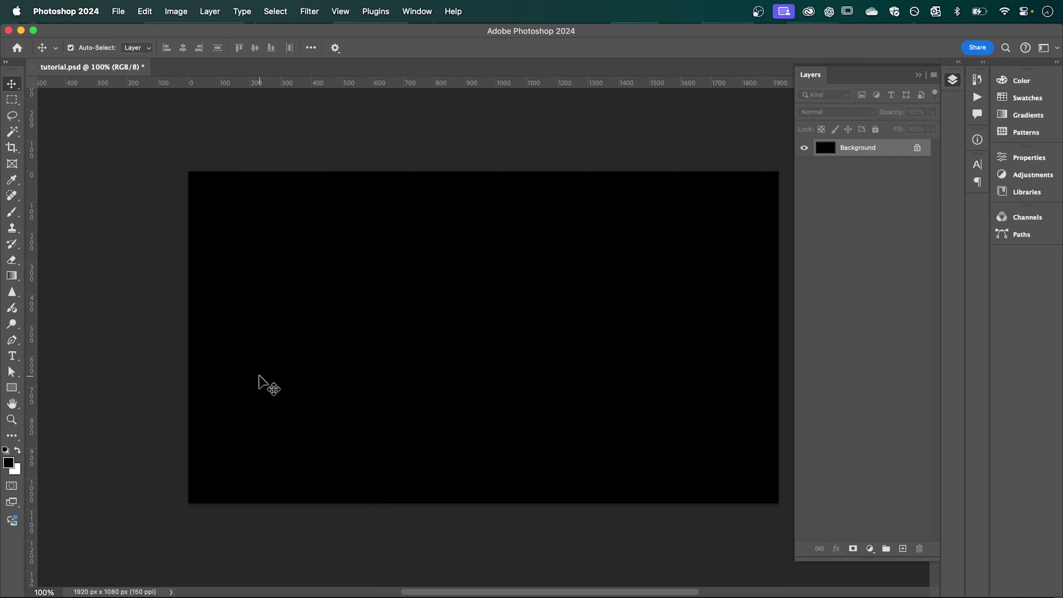
- Draw a 536 px square with the Rectangle tool and set its corner radius to 0
{"action": "left_click", "coordinate": [9, 390]}
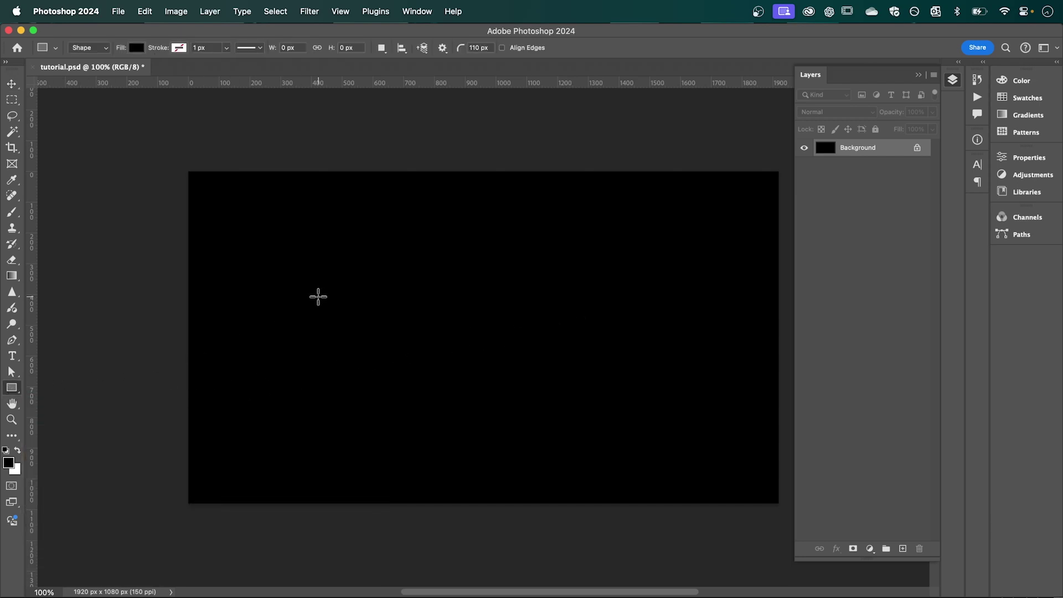
{"action": "left_click_drag", "start_coordinate": [297, 249], "coordinate": [462, 413]}
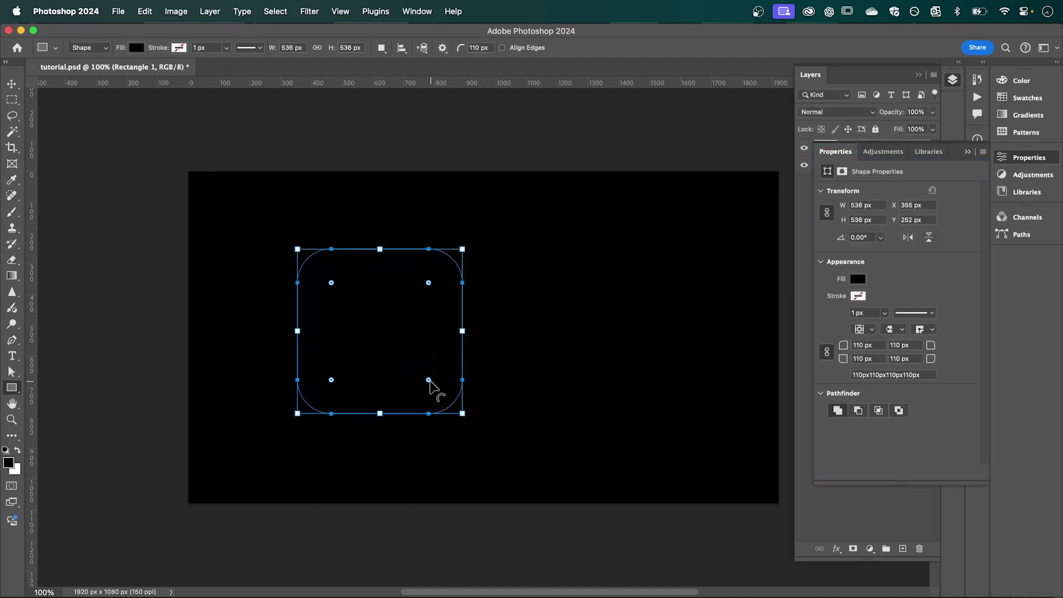
{"action": "left_click_drag", "start_coordinate": [428, 380], "coordinate": [486, 418]}
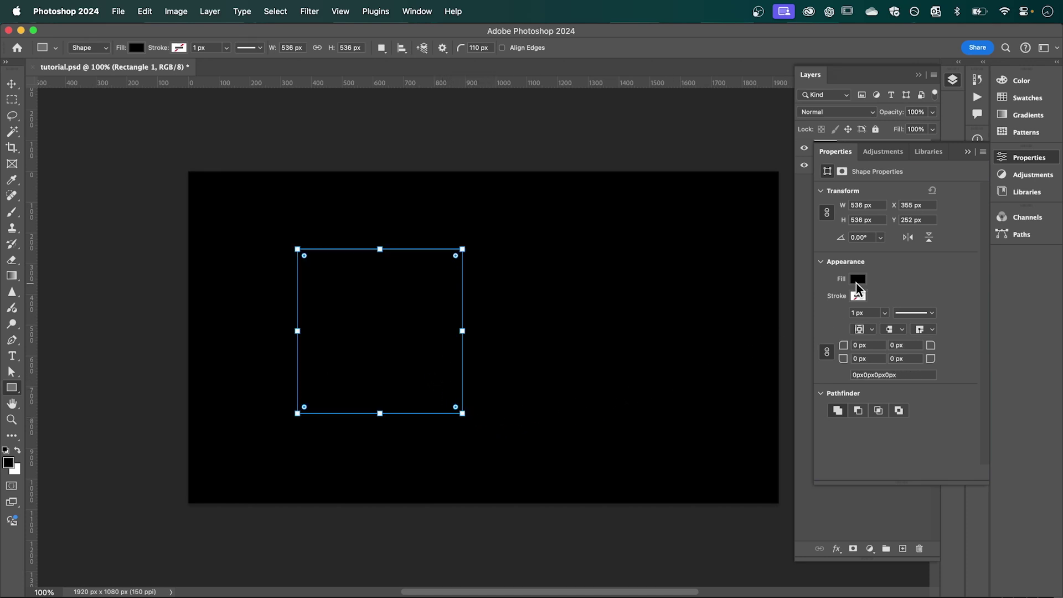
- Fill the square with a white-to-black linear gradient at 90°
{"action": "left_click", "coordinate": [859, 281]}
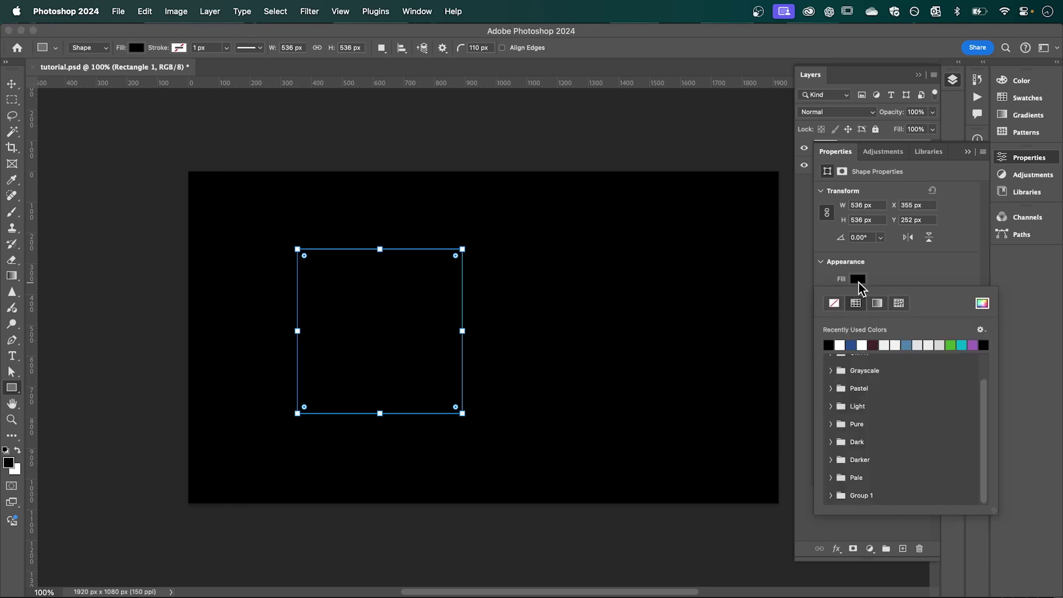
{"action": "left_click", "coordinate": [877, 304]}
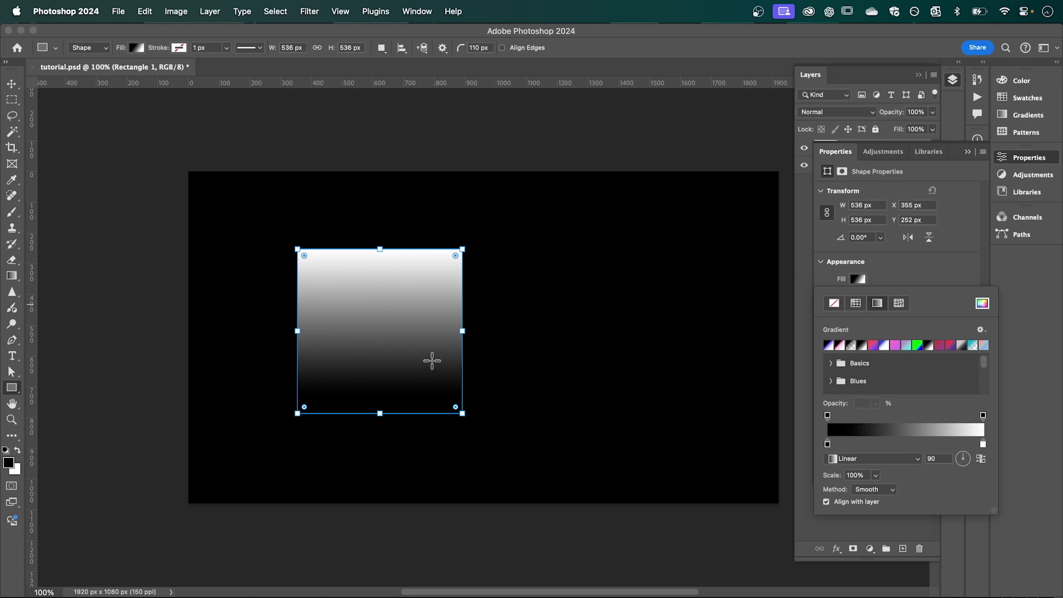
{"action": "left_click", "coordinate": [11, 83]}
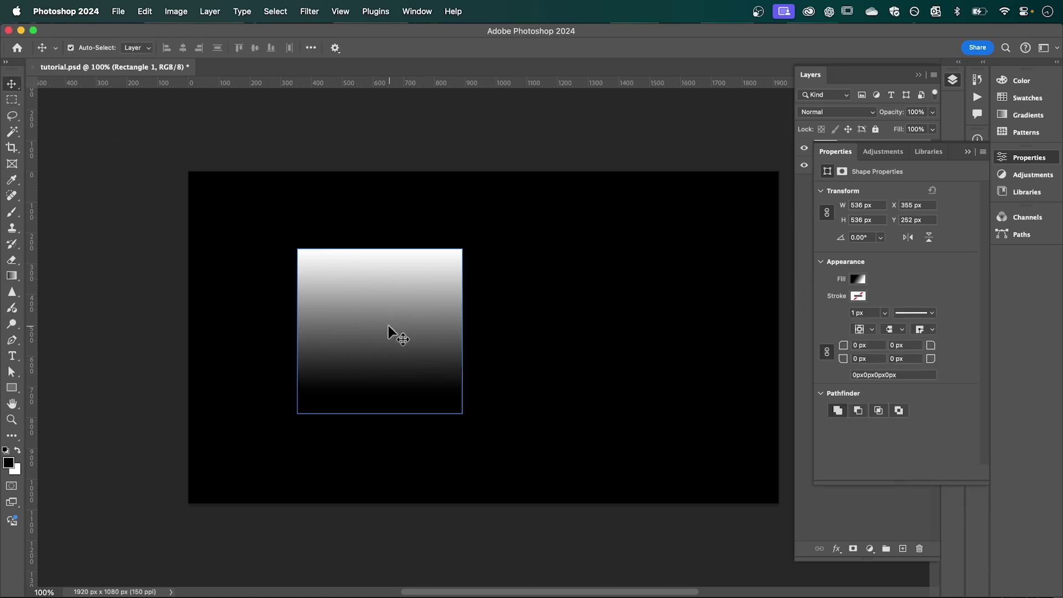
- Alt-drag a copy of the gradient square to X 639, Y 461 px and select both rectangle layers
{"action": "left_click_drag", "start_coordinate": [388, 326], "coordinate": [479, 394]}
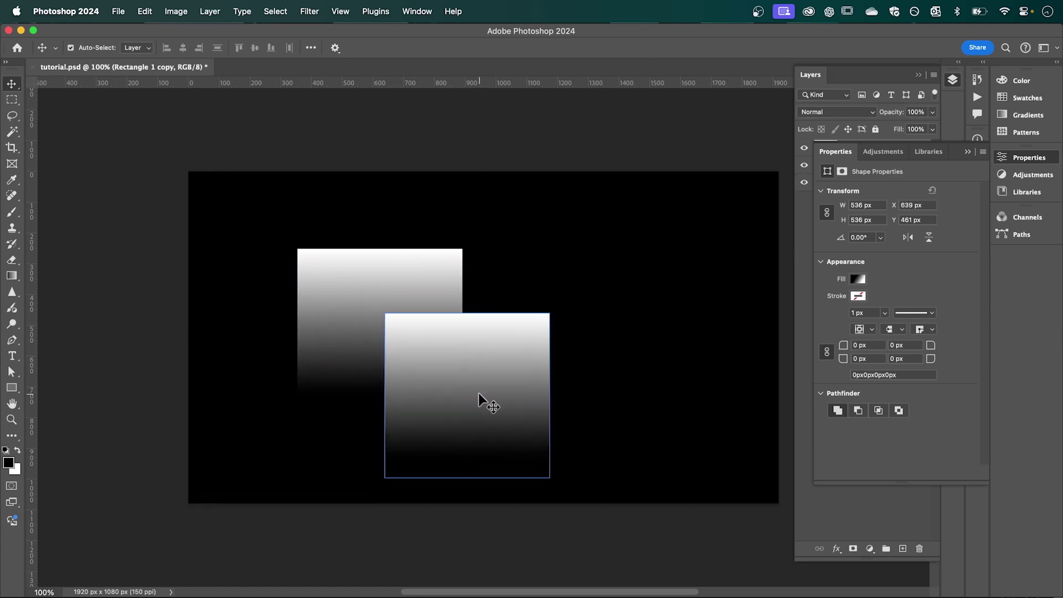
{"action": "left_click", "coordinate": [966, 152]}
{"action": "left_click", "coordinate": [886, 164]}
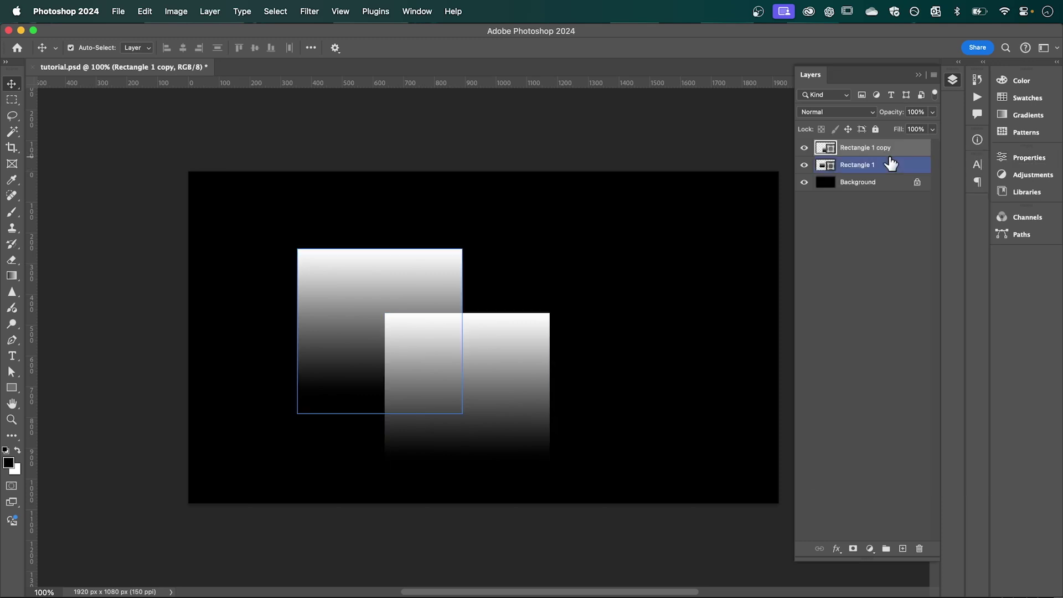
{"action": "left_click", "coordinate": [887, 170], "text": "super"}
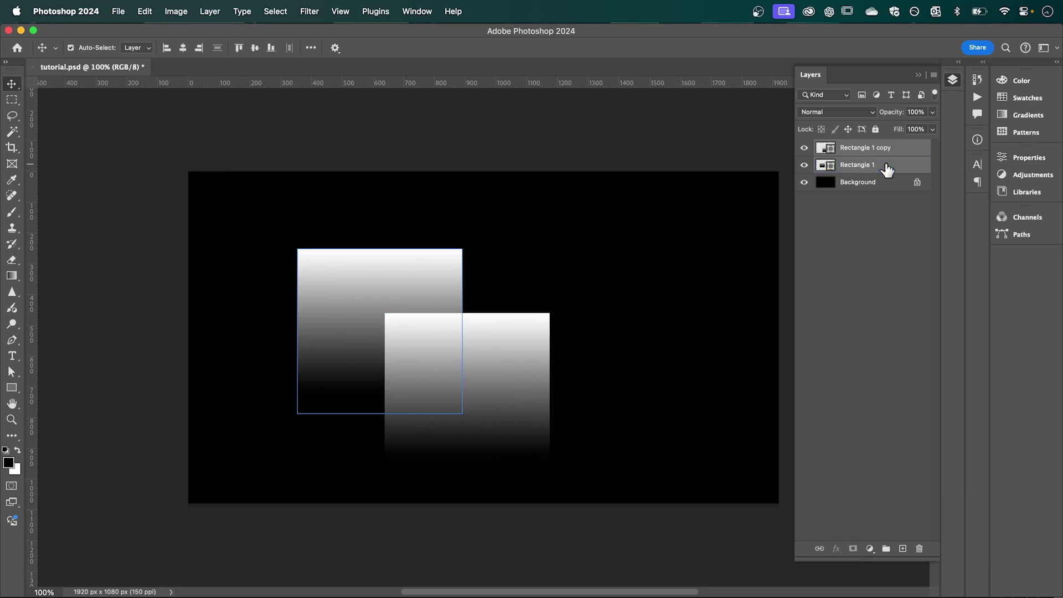
{"action": "right_click", "coordinate": [886, 164]}
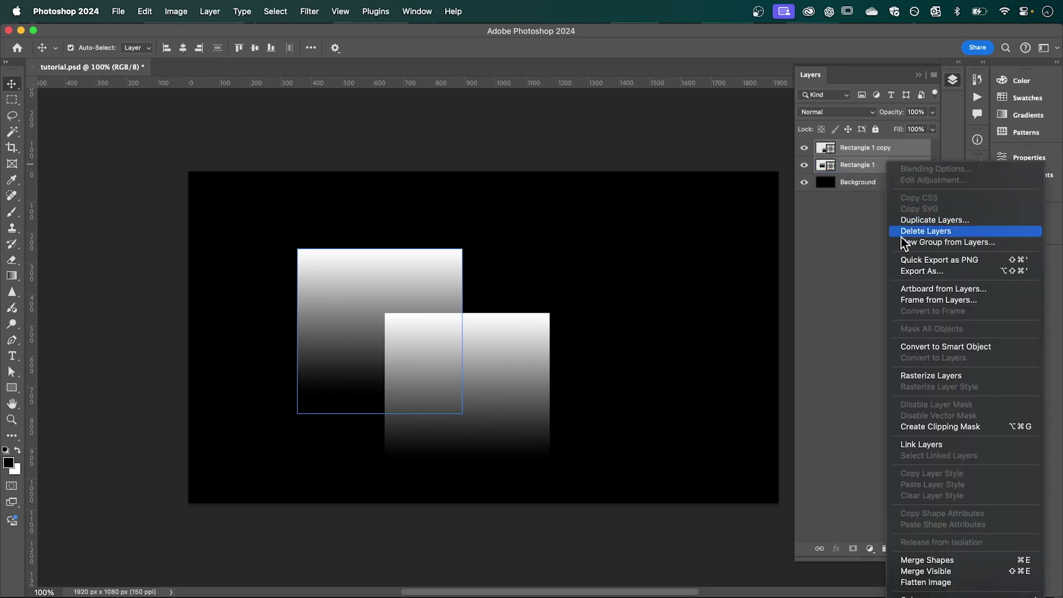
- Convert both rectangles into one smart object and nudge it slightly up and right
{"action": "left_click", "coordinate": [931, 347]}
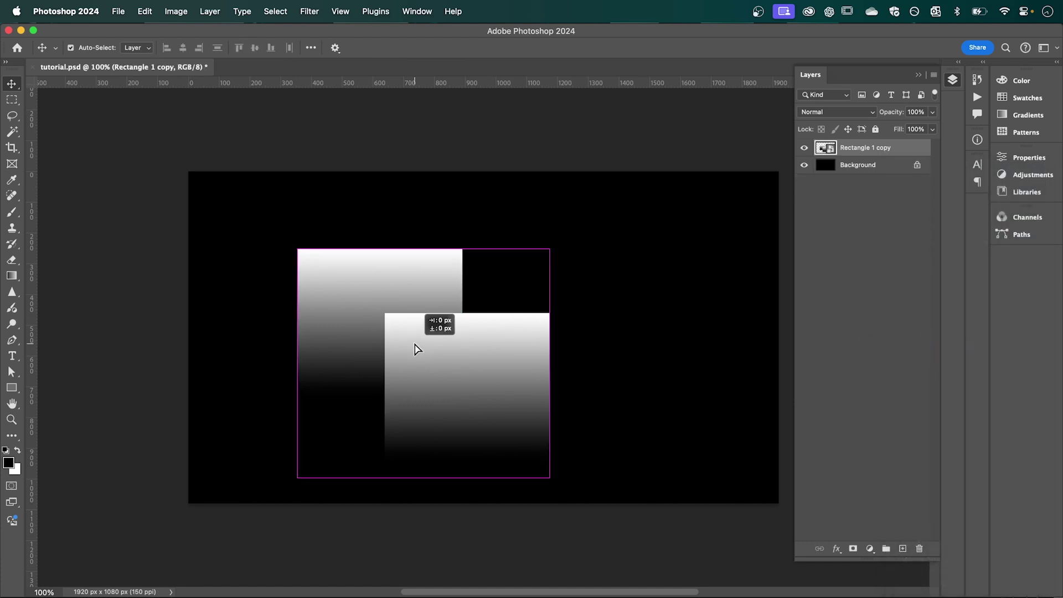
{"action": "left_click_drag", "start_coordinate": [415, 344], "coordinate": [458, 330]}
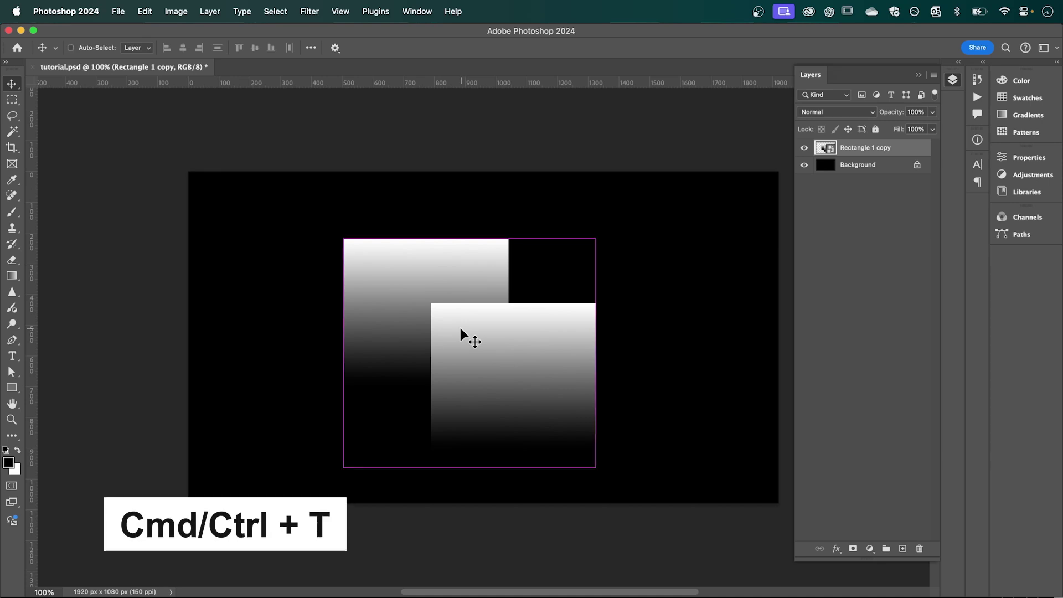
{"action": "key", "text": "super+t"}
- Warp the smart object, pulling its corners outward and curving its edges into flaring shapes, then commit
{"action": "right_click", "coordinate": [464, 330]}
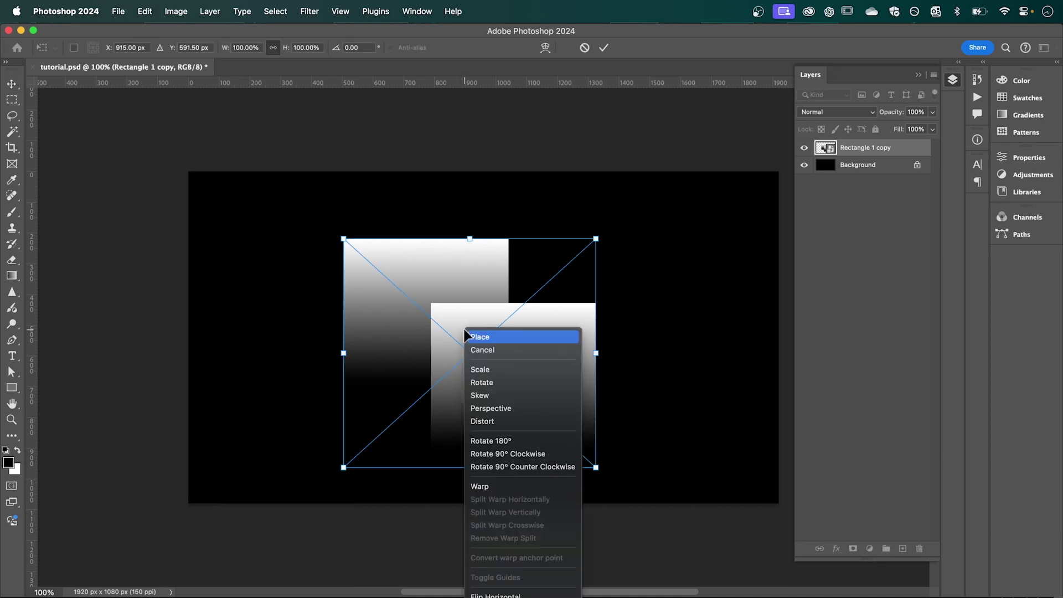
{"action": "left_click", "coordinate": [510, 488]}
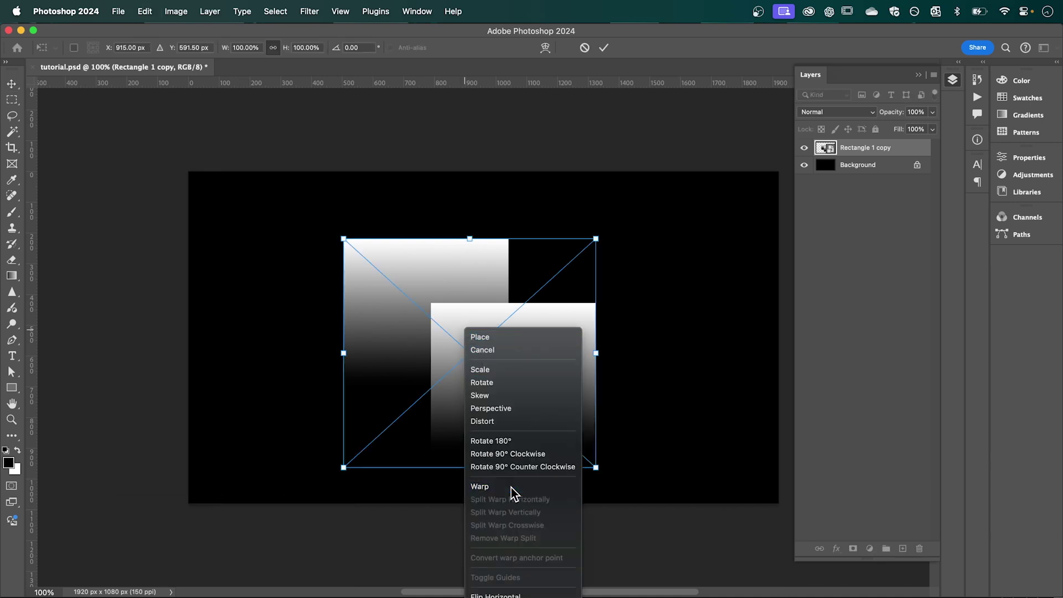
{"action": "left_click_drag", "start_coordinate": [526, 354], "coordinate": [513, 360]}
{"action": "left_click_drag", "start_coordinate": [597, 469], "coordinate": [693, 482]}
{"action": "left_click_drag", "start_coordinate": [345, 239], "coordinate": [283, 212]}
{"action": "left_click_drag", "start_coordinate": [484, 237], "coordinate": [506, 220]}
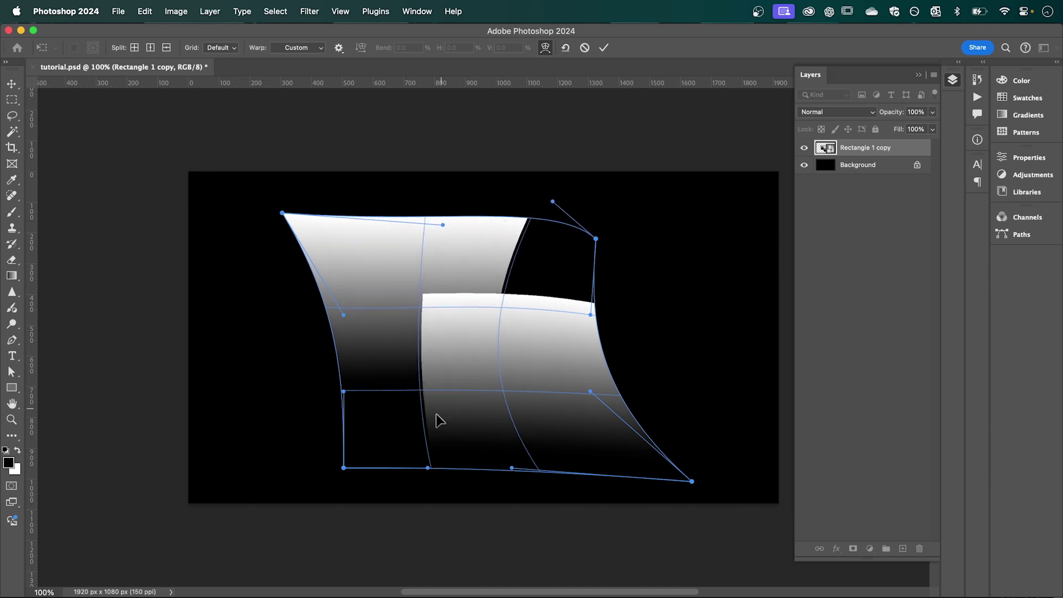
{"action": "left_click_drag", "start_coordinate": [387, 435], "coordinate": [254, 472]}
{"action": "left_click_drag", "start_coordinate": [605, 330], "coordinate": [580, 338]}
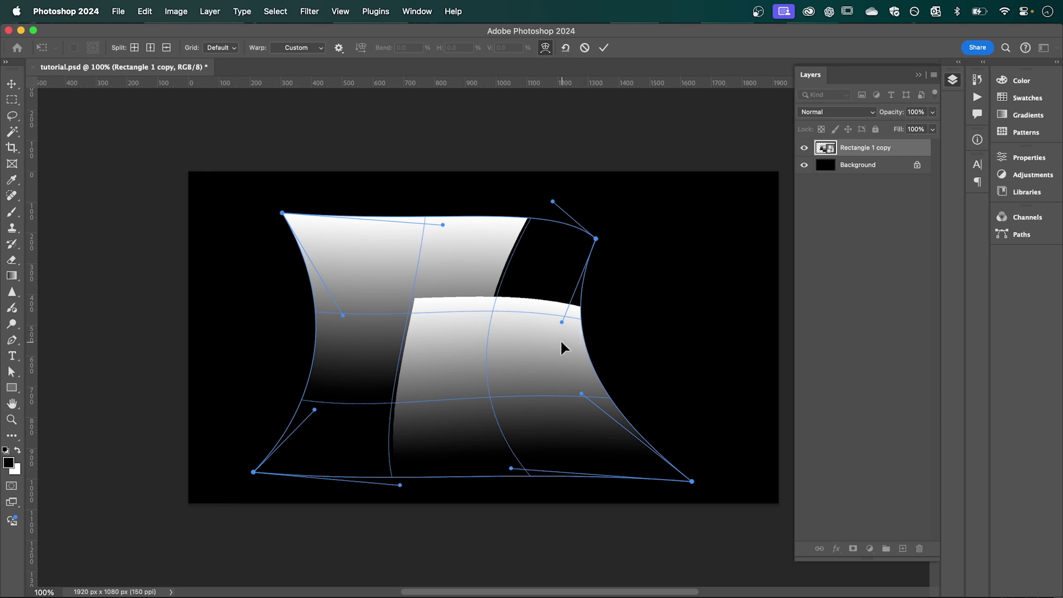
{"action": "key", "text": "Return"}
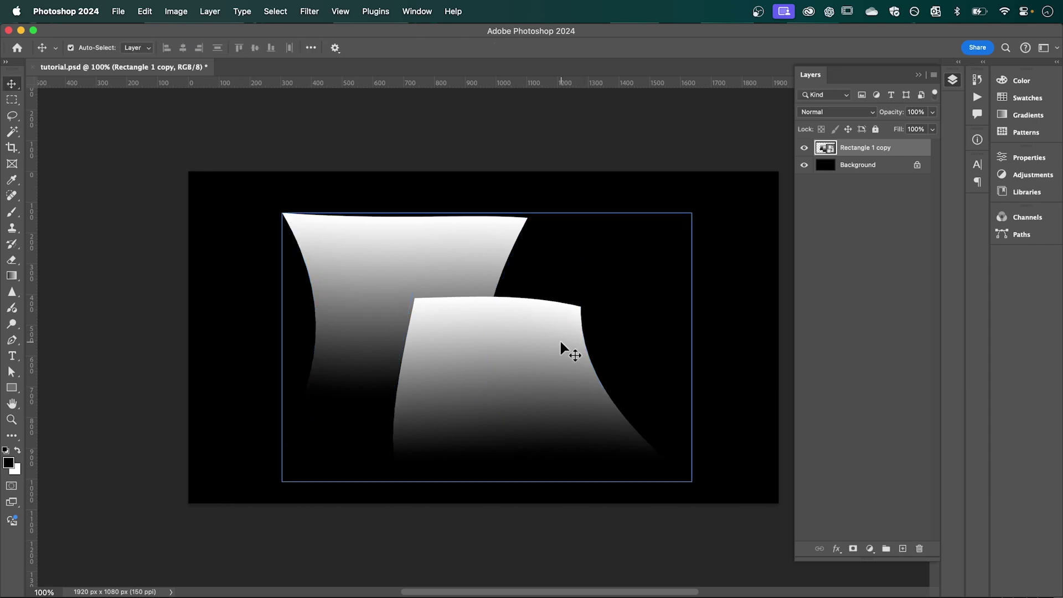
- Apply a Radial Blur (Amount 100, Spin, Best) and shift the swirl slightly right
{"action": "left_click", "coordinate": [305, 15]}
{"action": "mouse_move", "coordinate": [367, 170]}
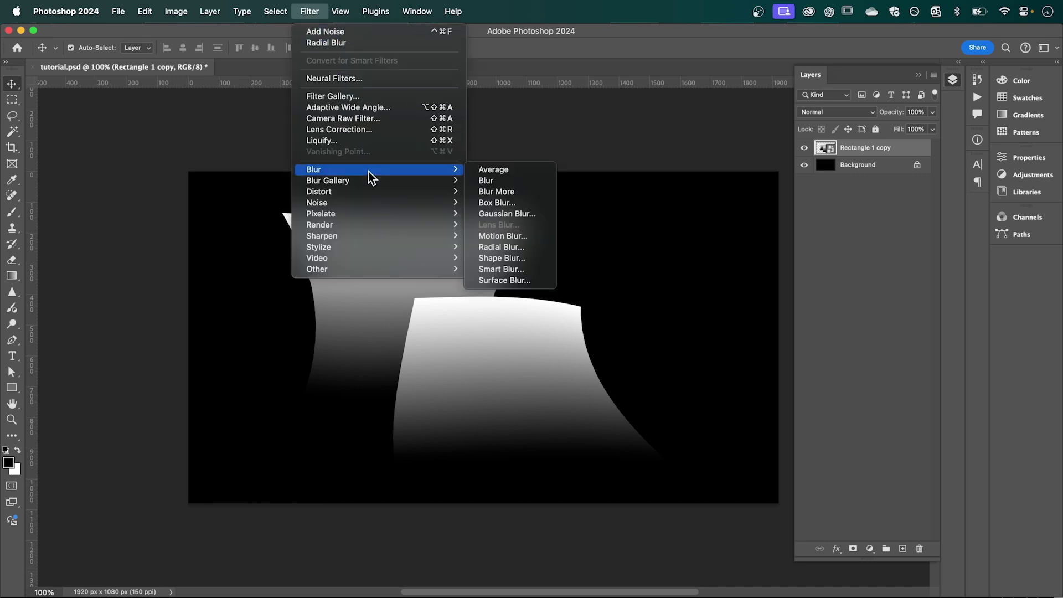
{"action": "left_click", "coordinate": [516, 248]}
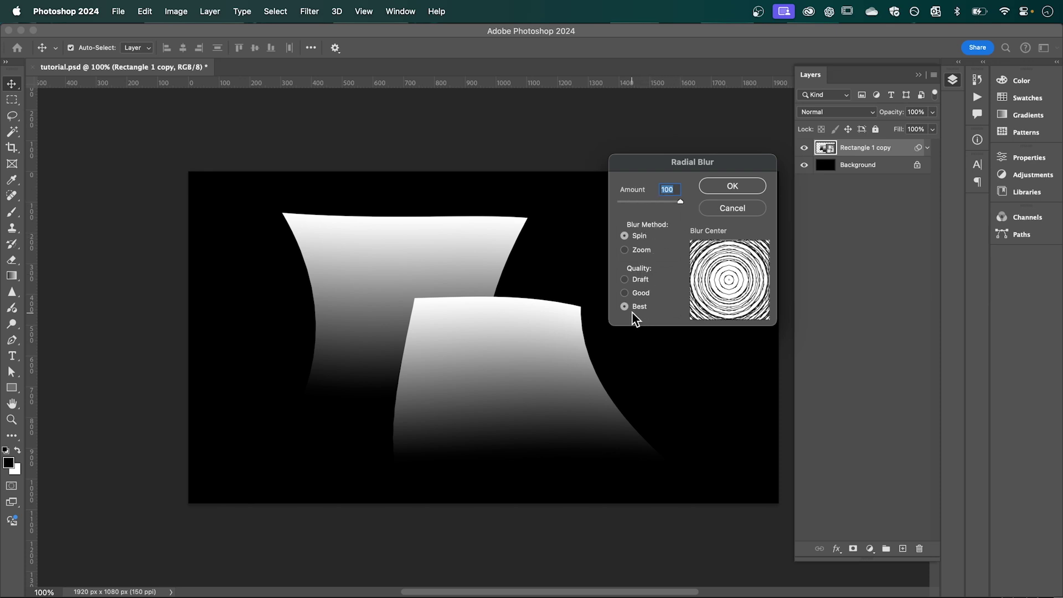
{"action": "left_click", "coordinate": [729, 186]}
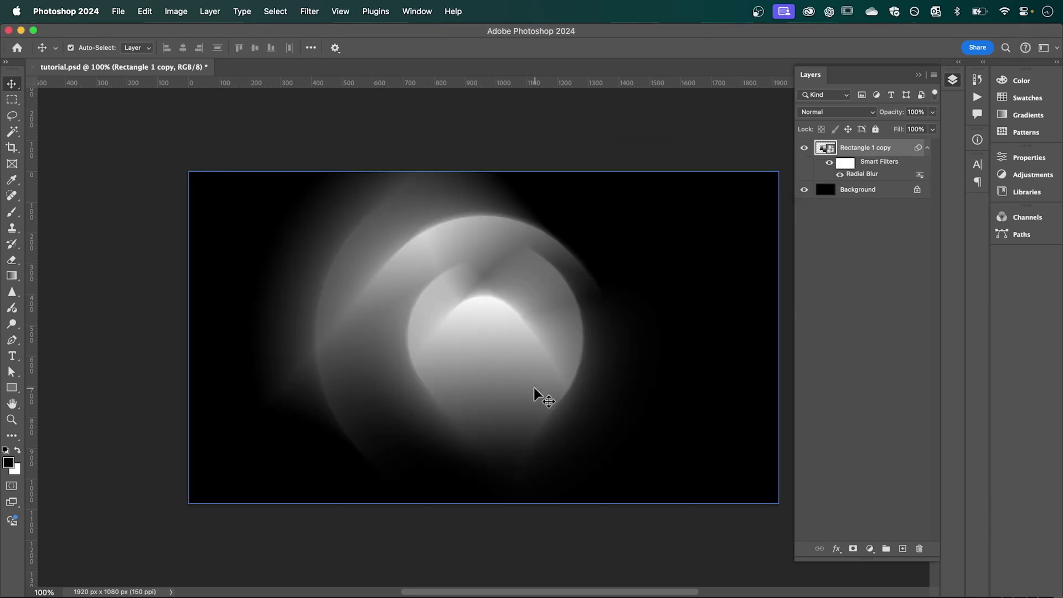
{"action": "left_click_drag", "start_coordinate": [534, 388], "coordinate": [550, 390]}
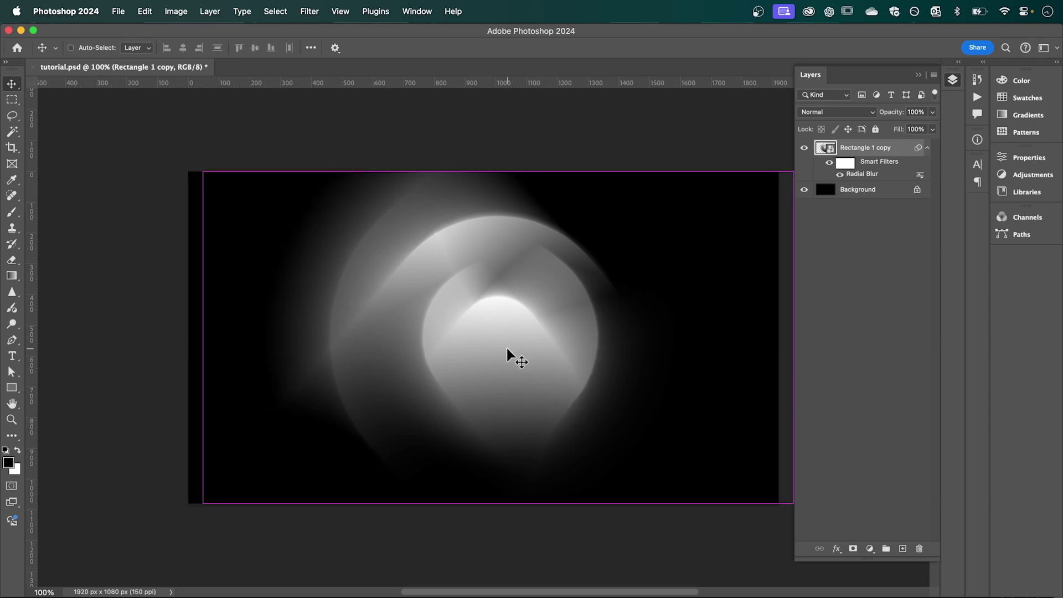
{"action": "key", "text": "super+t"}
- Re-warp the smart object, curving the squares' left edges and pulling the right side inward
{"action": "left_click", "coordinate": [532, 278]}
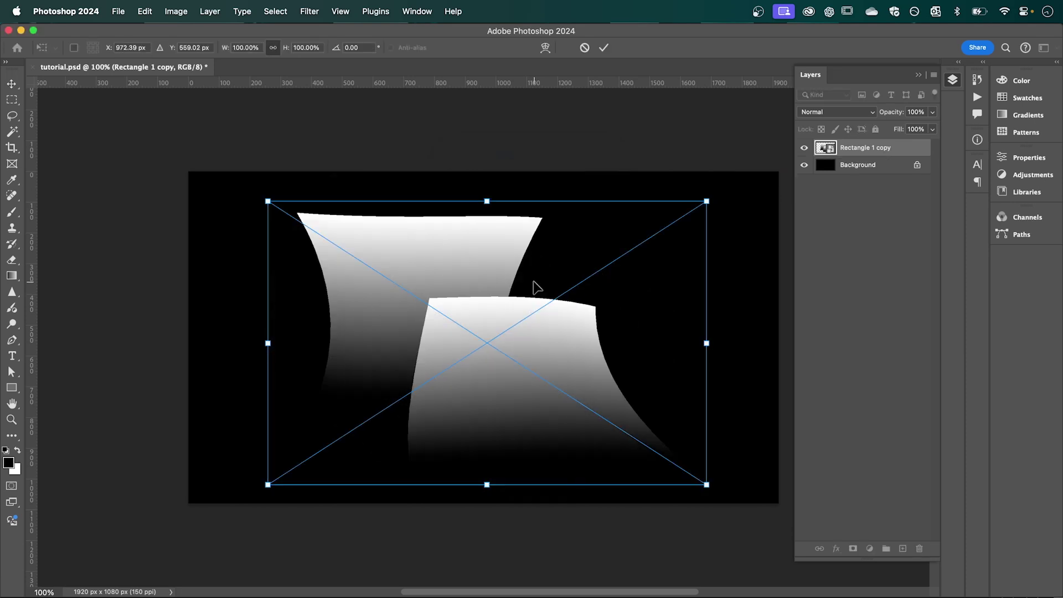
{"action": "right_click", "coordinate": [531, 356]}
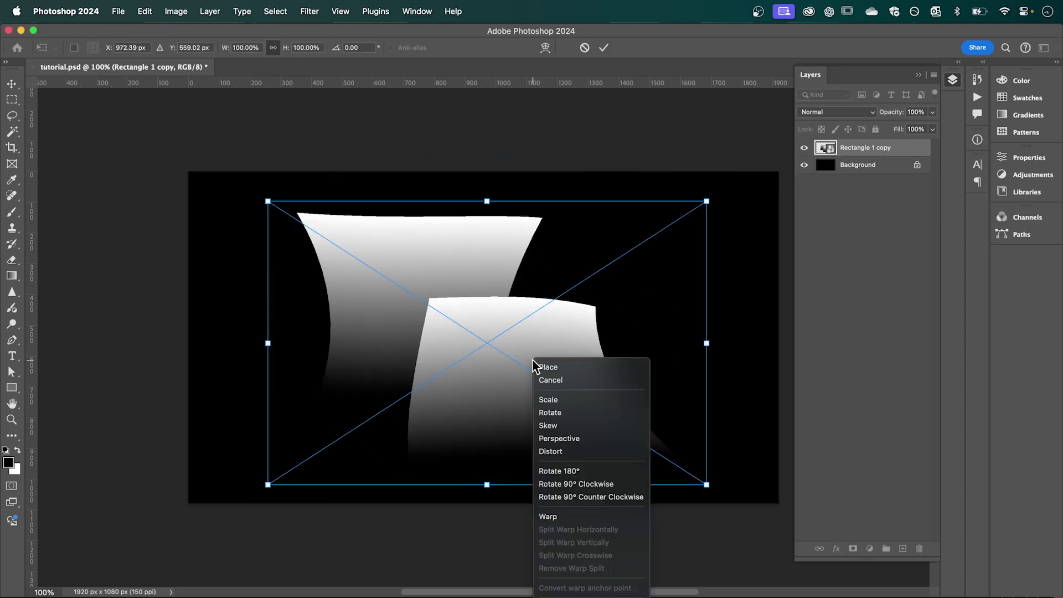
{"action": "left_click", "coordinate": [550, 514]}
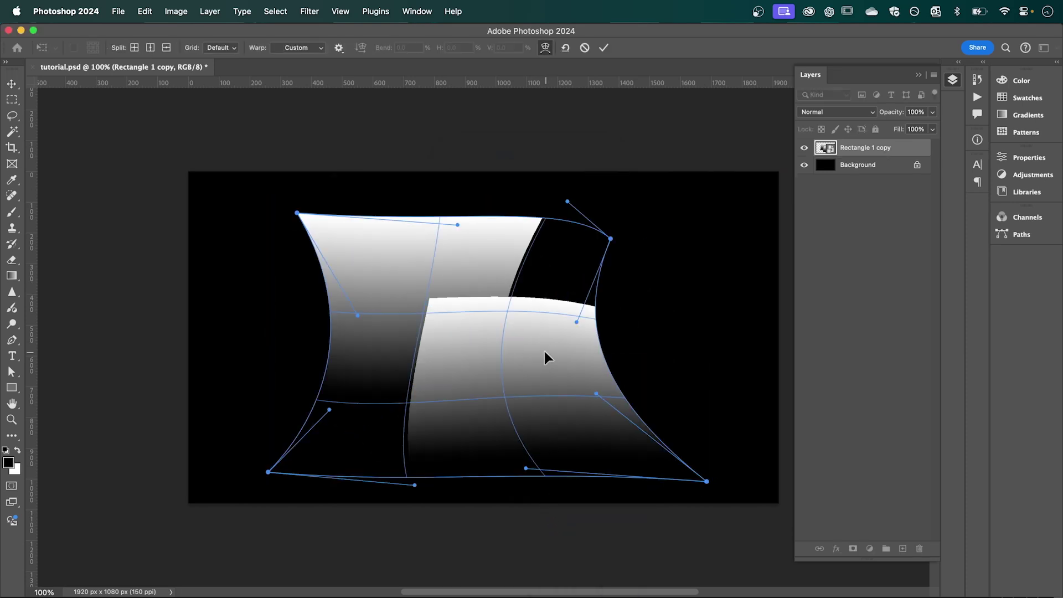
{"action": "left_click_drag", "start_coordinate": [569, 360], "coordinate": [535, 307]}
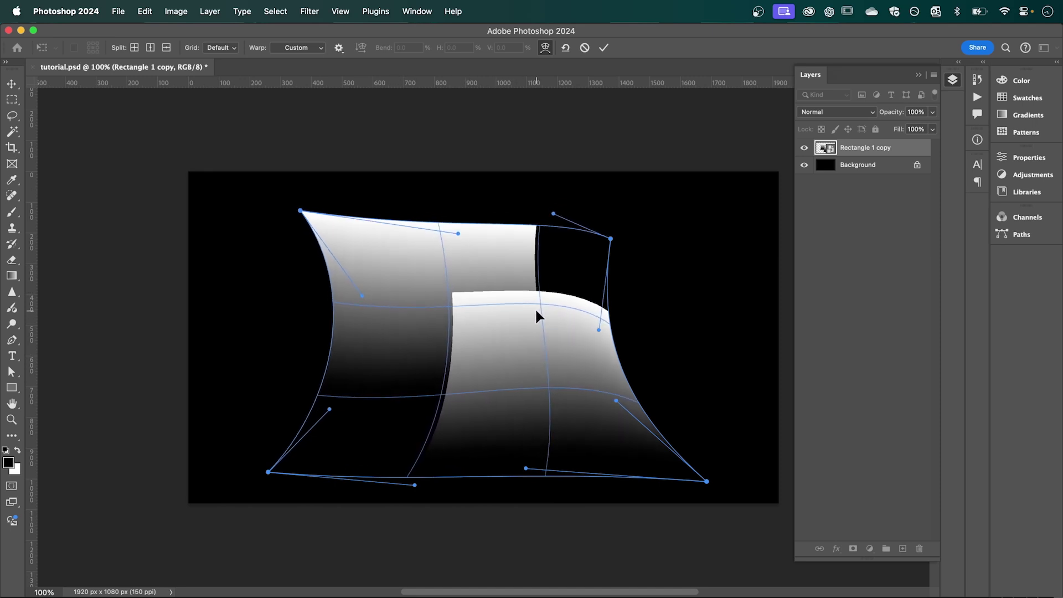
{"action": "left_click_drag", "start_coordinate": [589, 361], "coordinate": [562, 362]}
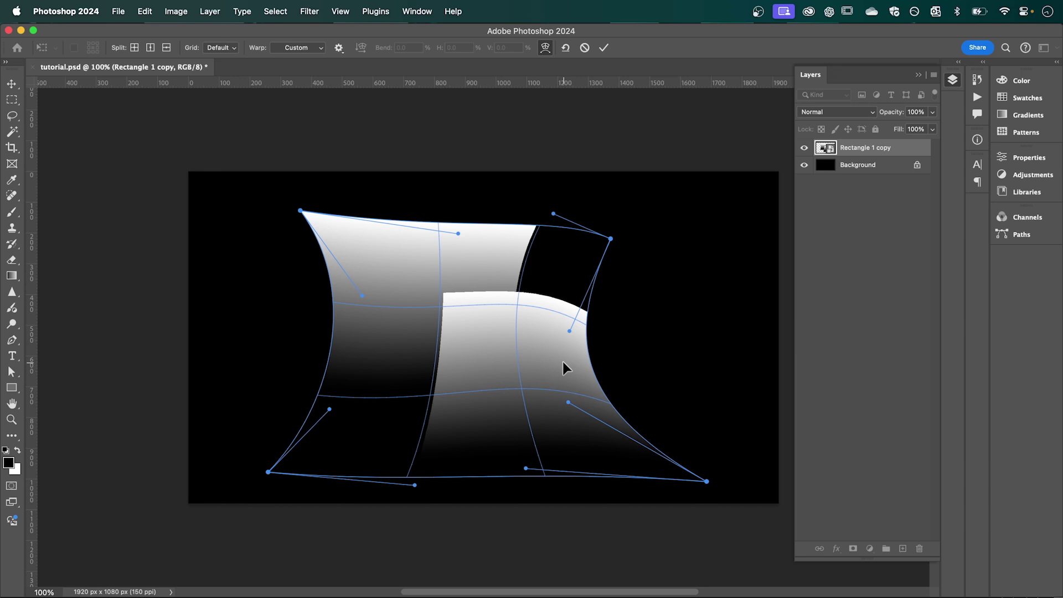
{"action": "key", "text": "Return"}
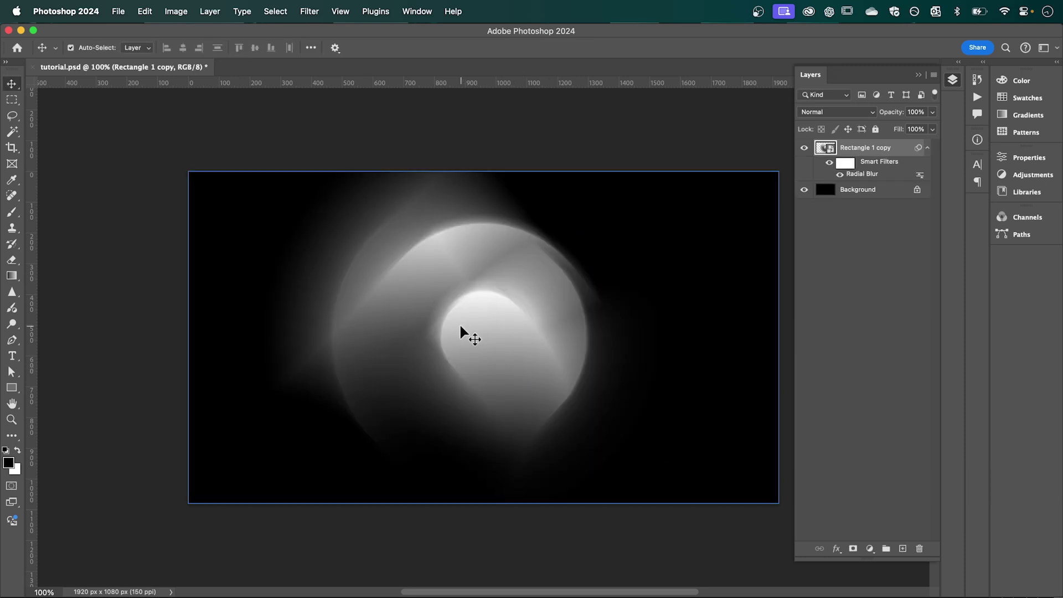
- Add a 5% Uniform, Monochromatic Add Noise filter to give the swirl fine grain
{"action": "left_click", "coordinate": [313, 17]}
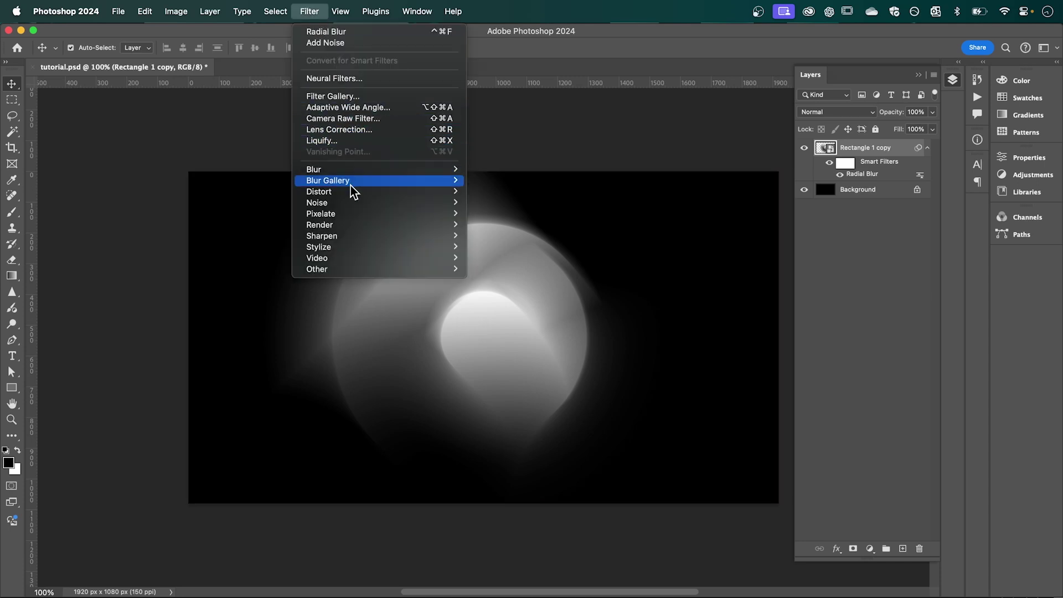
{"action": "mouse_move", "coordinate": [354, 198]}
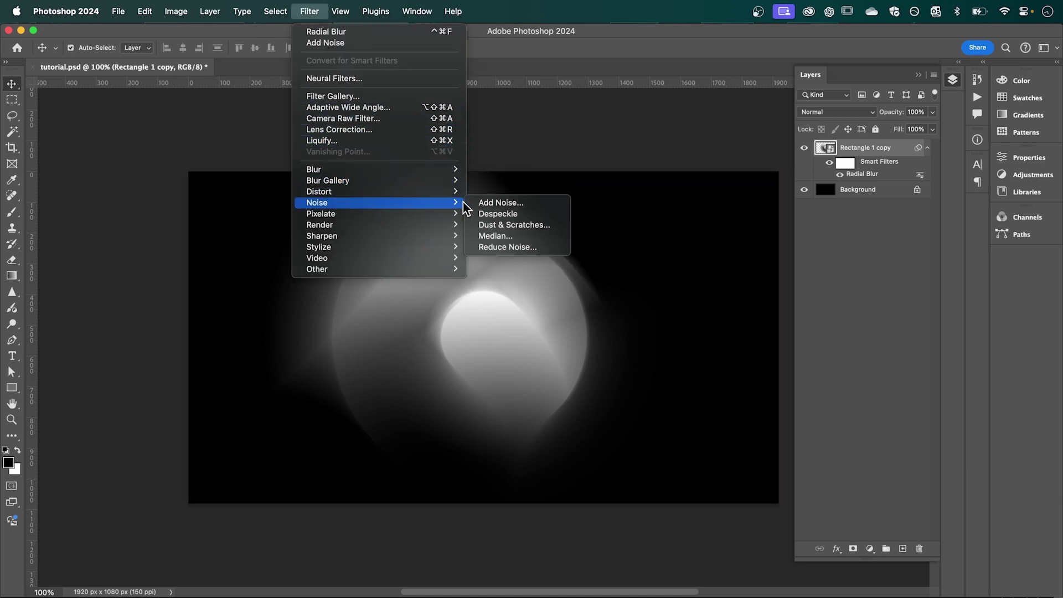
{"action": "left_click", "coordinate": [506, 202]}
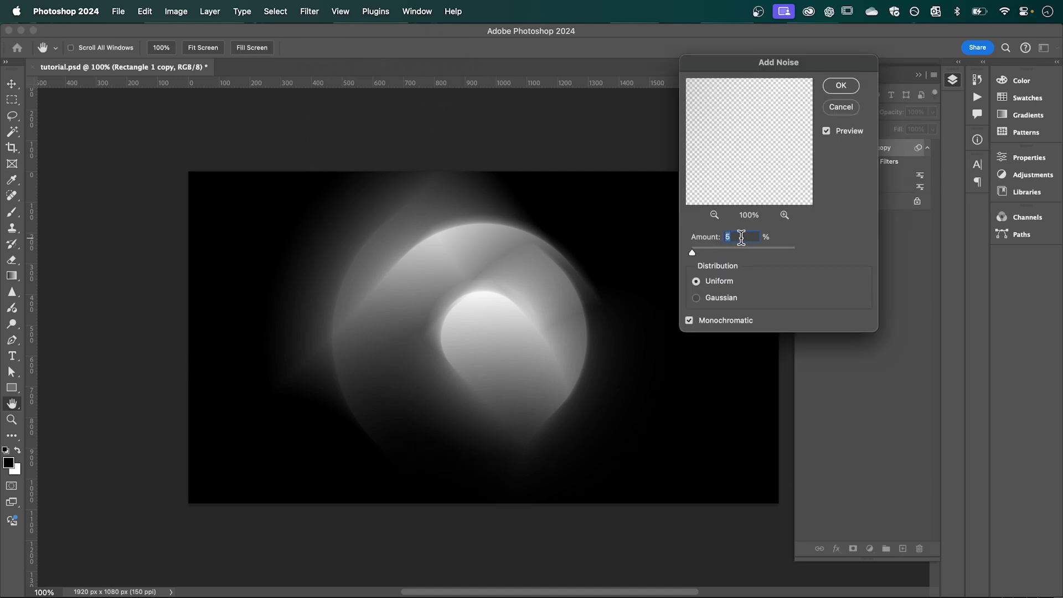
{"action": "left_click", "coordinate": [846, 86]}
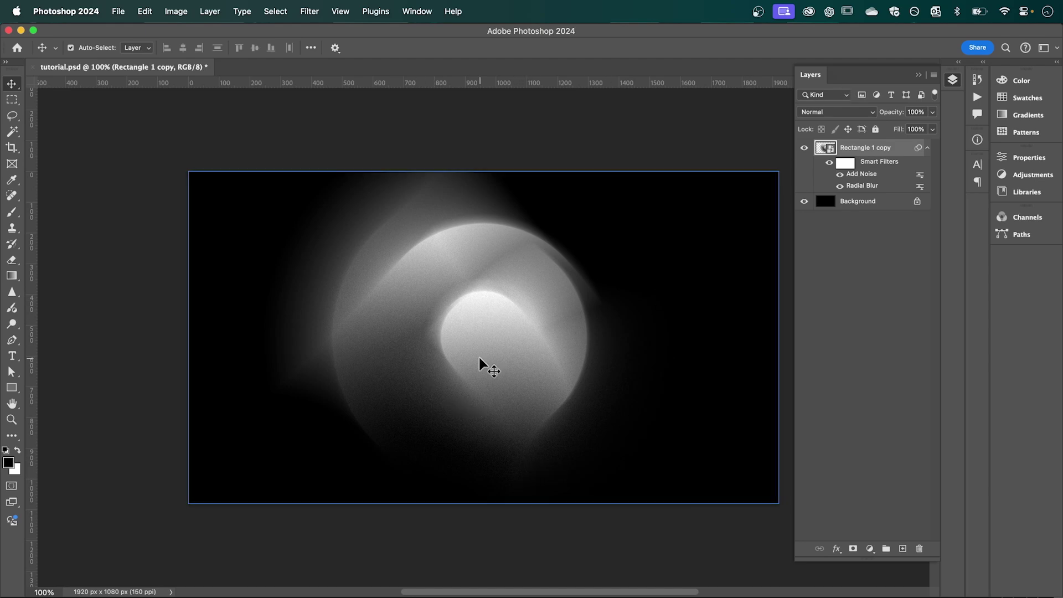
- Add a Gradient Map adjustment layer and open its gradient editor
{"action": "left_click", "coordinate": [1025, 175]}
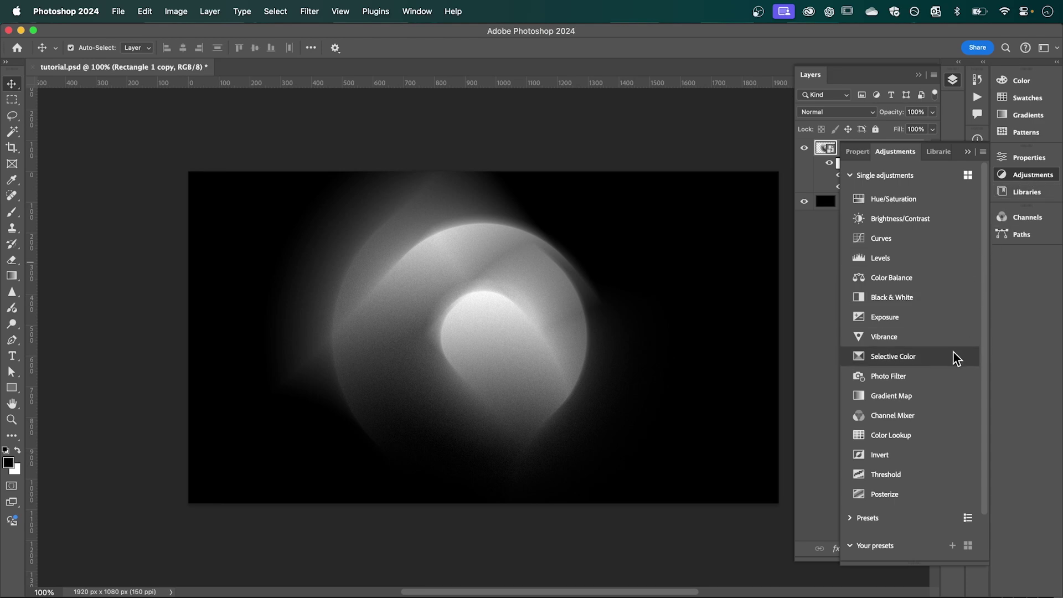
{"action": "left_click", "coordinate": [919, 395]}
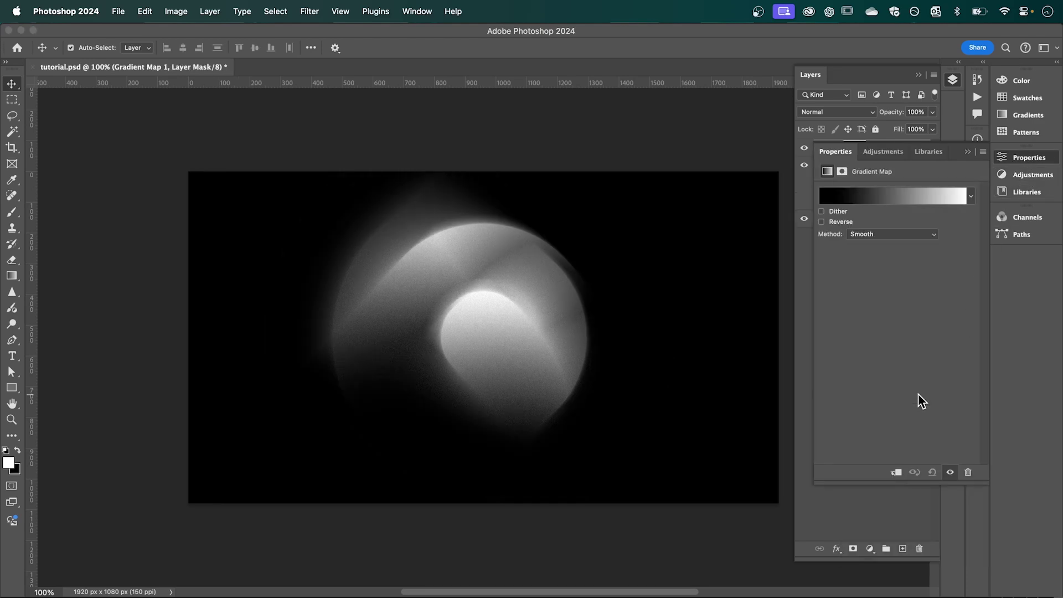
{"action": "left_click", "coordinate": [891, 196]}
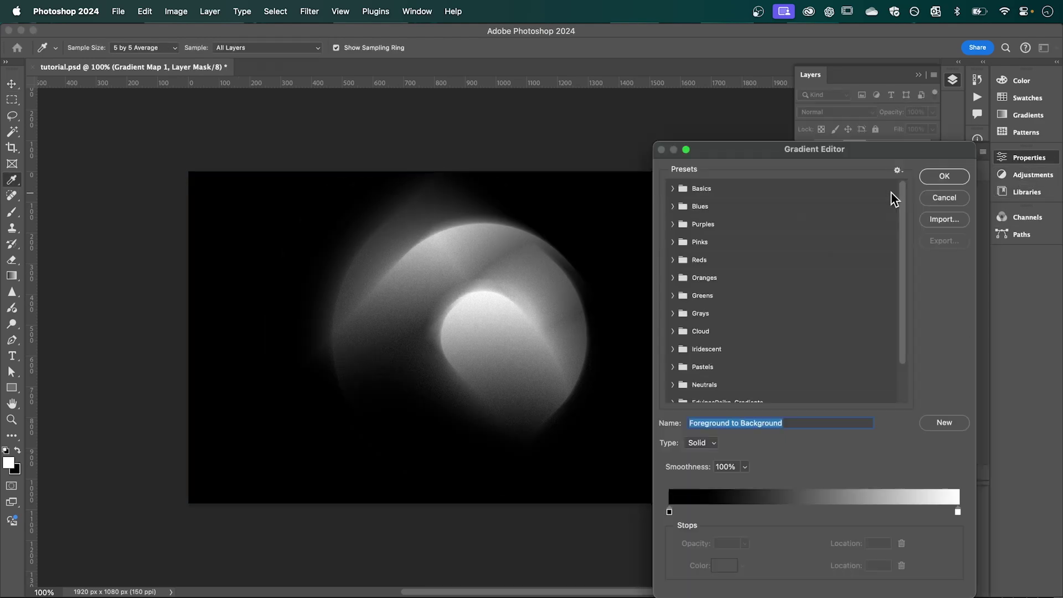
{"action": "left_click_drag", "start_coordinate": [804, 148], "coordinate": [803, 87]}
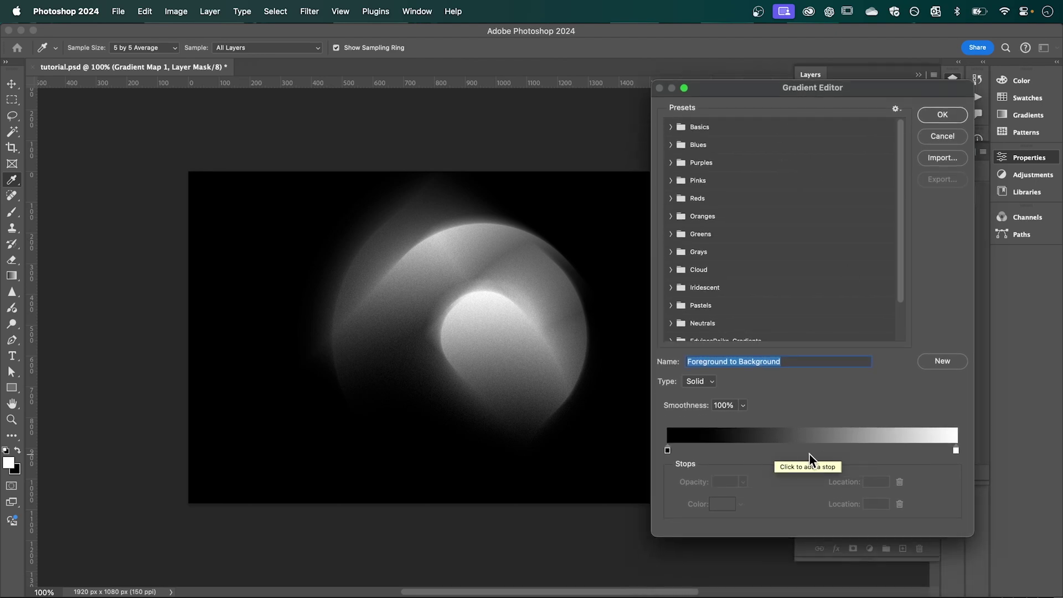
{"action": "scroll", "coordinate": [751, 332], "scroll_direction": "down", "scroll_amount": 3}
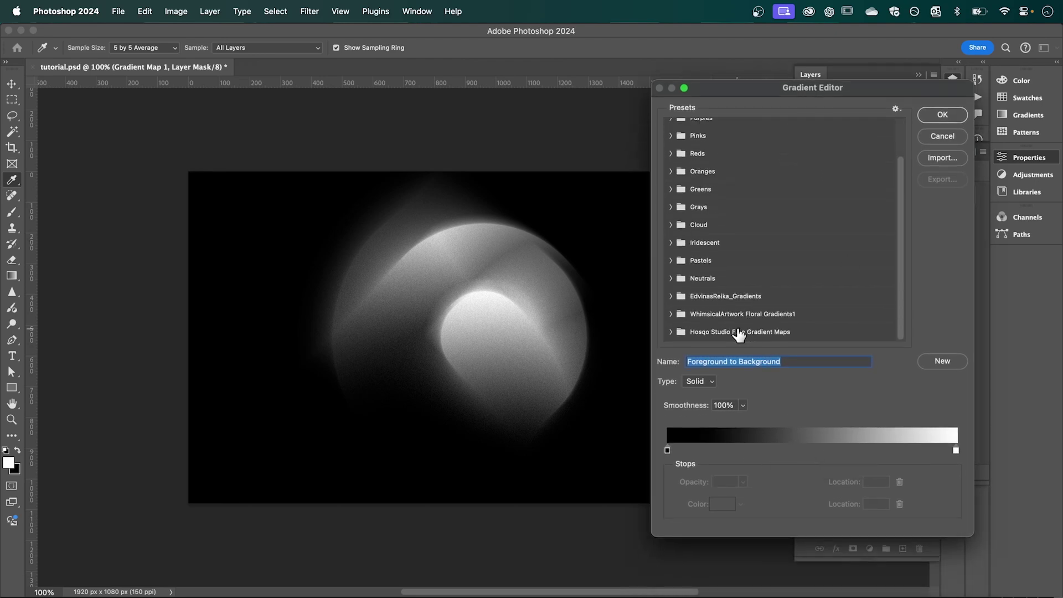
- Preview the Hosqo Studio Free Gradient Maps presets and apply Free Hosqo Gradient 9
{"action": "left_click", "coordinate": [681, 331]}
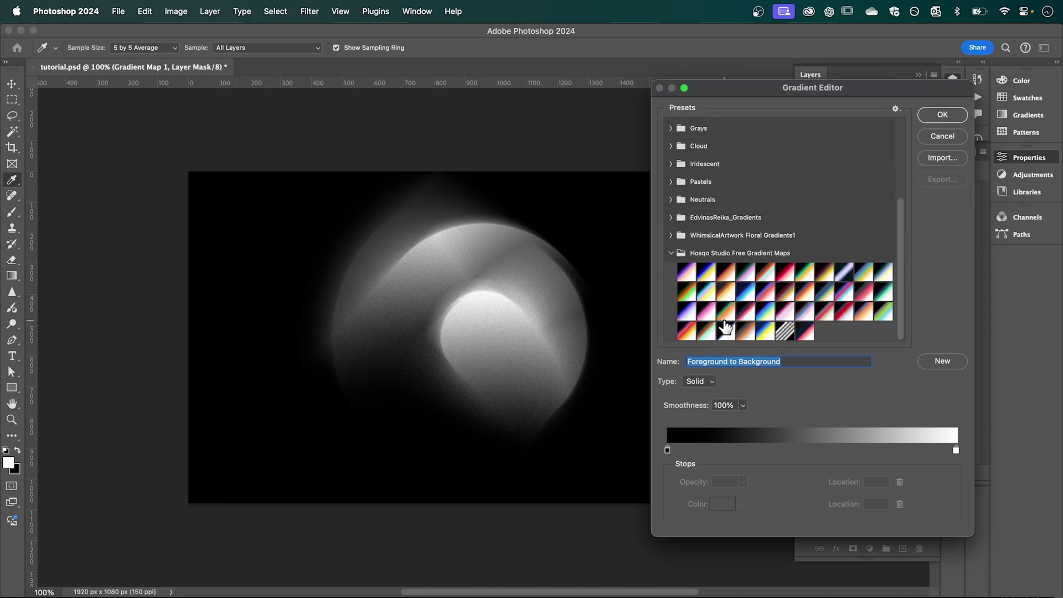
{"action": "left_click", "coordinate": [726, 273]}
{"action": "left_click", "coordinate": [743, 277]}
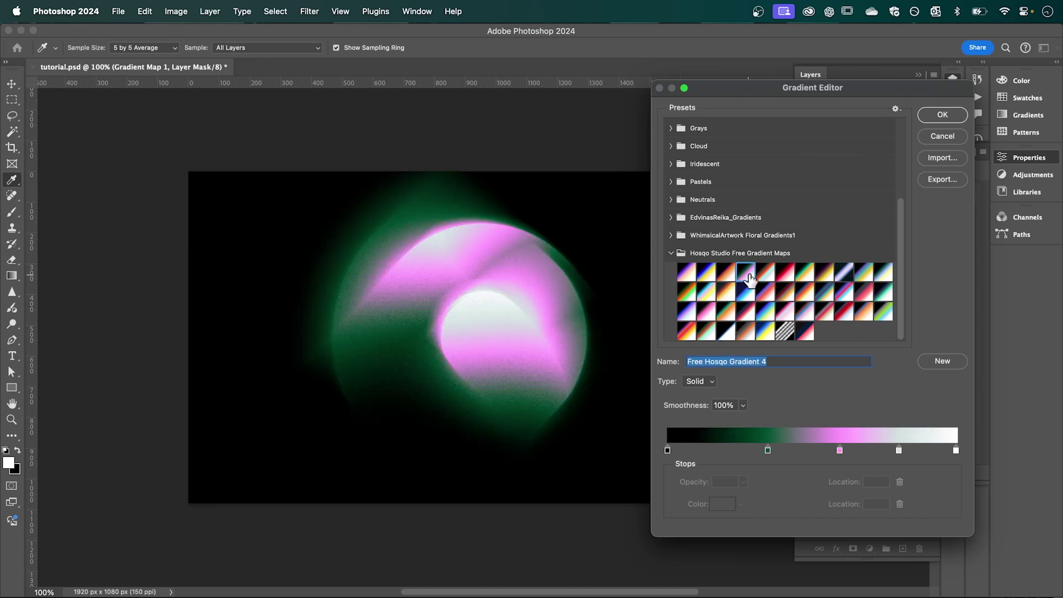
{"action": "left_click", "coordinate": [765, 277]}
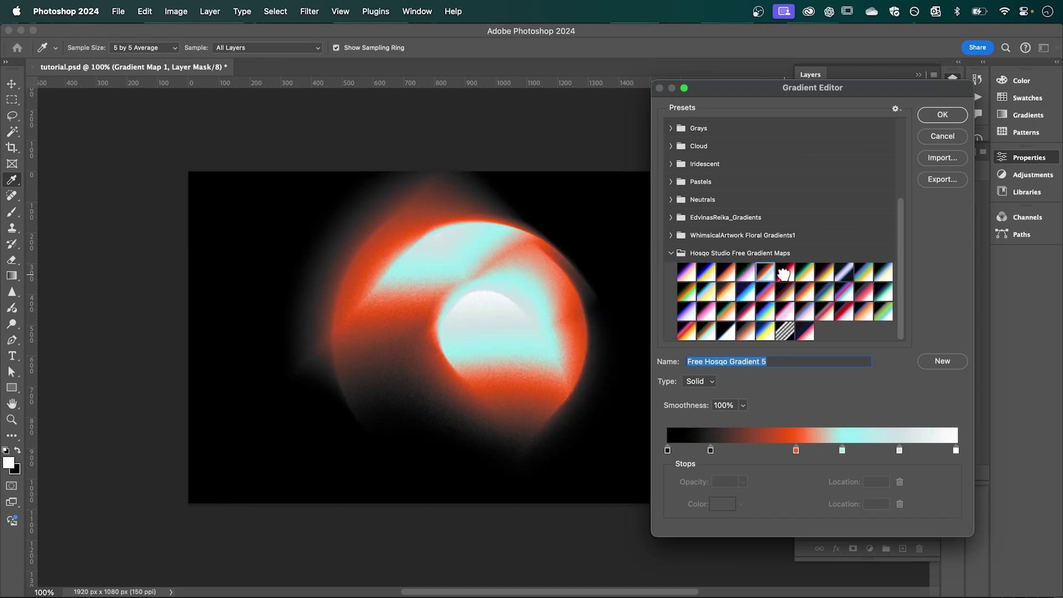
{"action": "left_click", "coordinate": [785, 278]}
{"action": "left_click", "coordinate": [806, 279]}
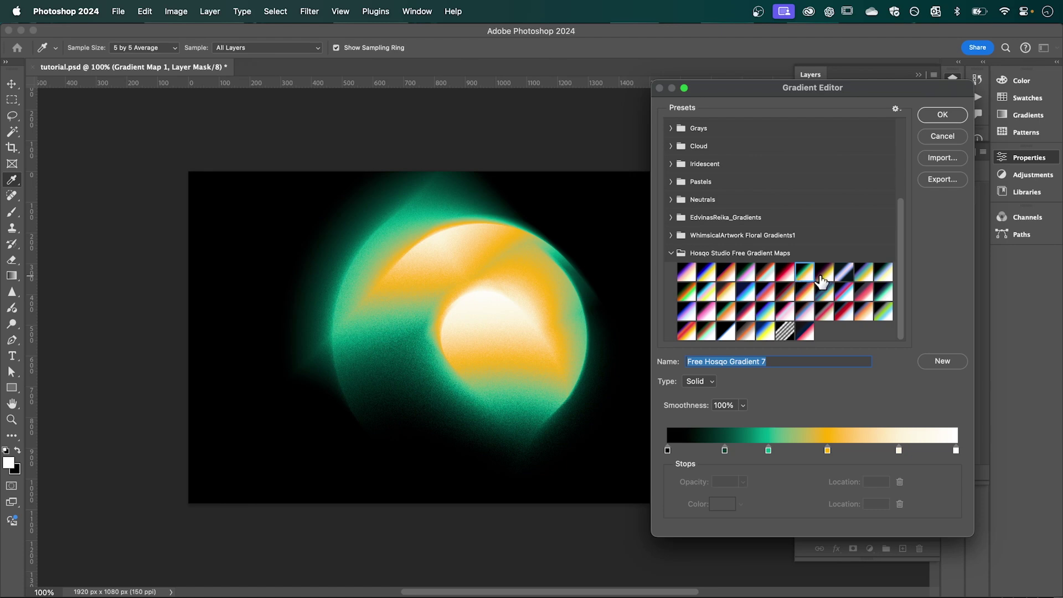
{"action": "left_click", "coordinate": [825, 280]}
{"action": "left_click", "coordinate": [843, 280]}
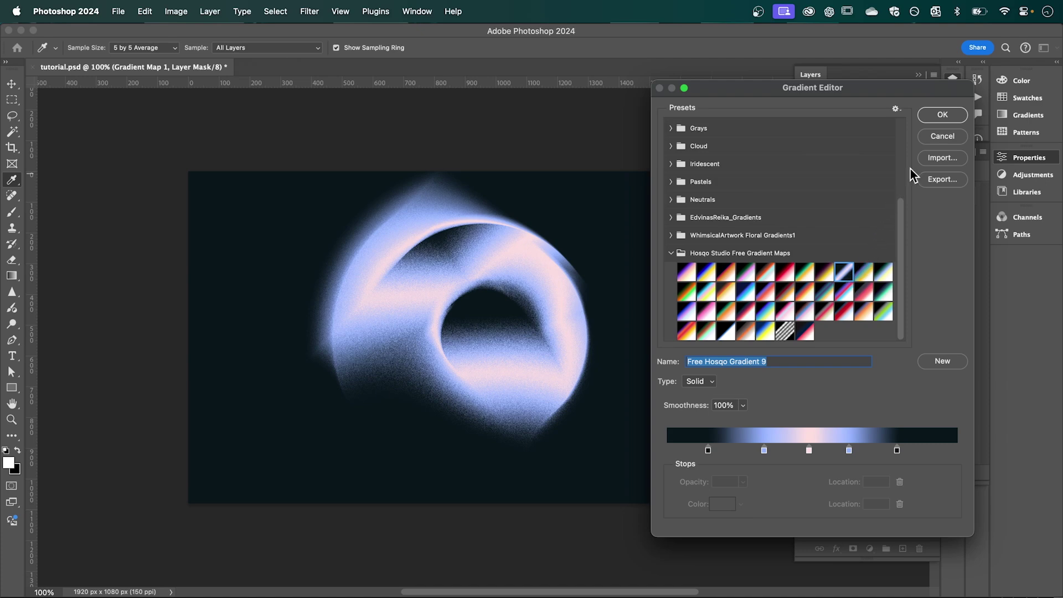
{"action": "left_click", "coordinate": [943, 115]}
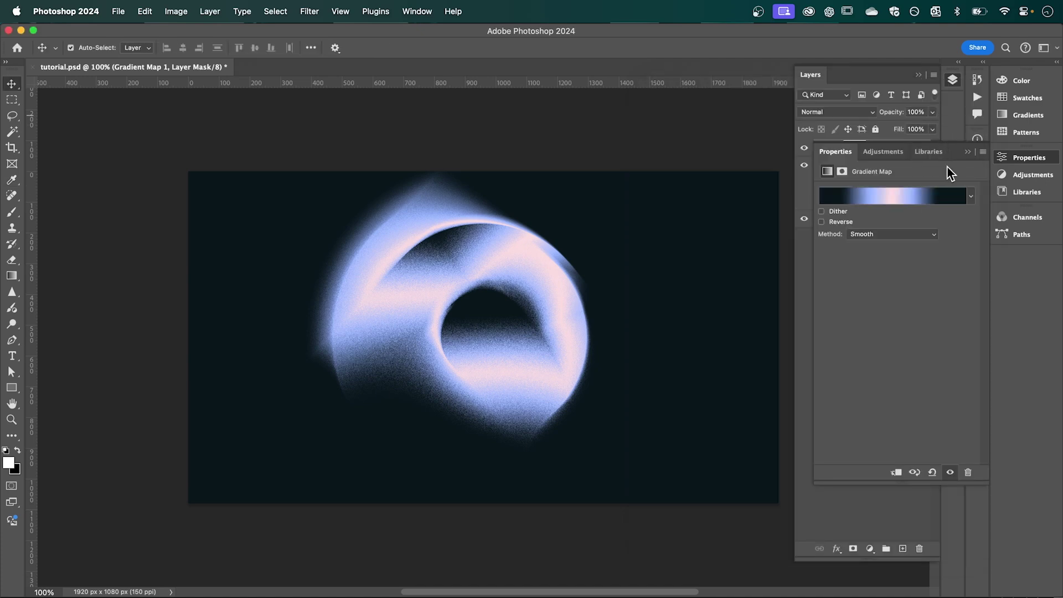
- Free-transform the Rectangle 1 copy smart object to 138.40% and nudge it right and down
{"action": "left_click", "coordinate": [967, 151]}
{"action": "left_click", "coordinate": [880, 167]}
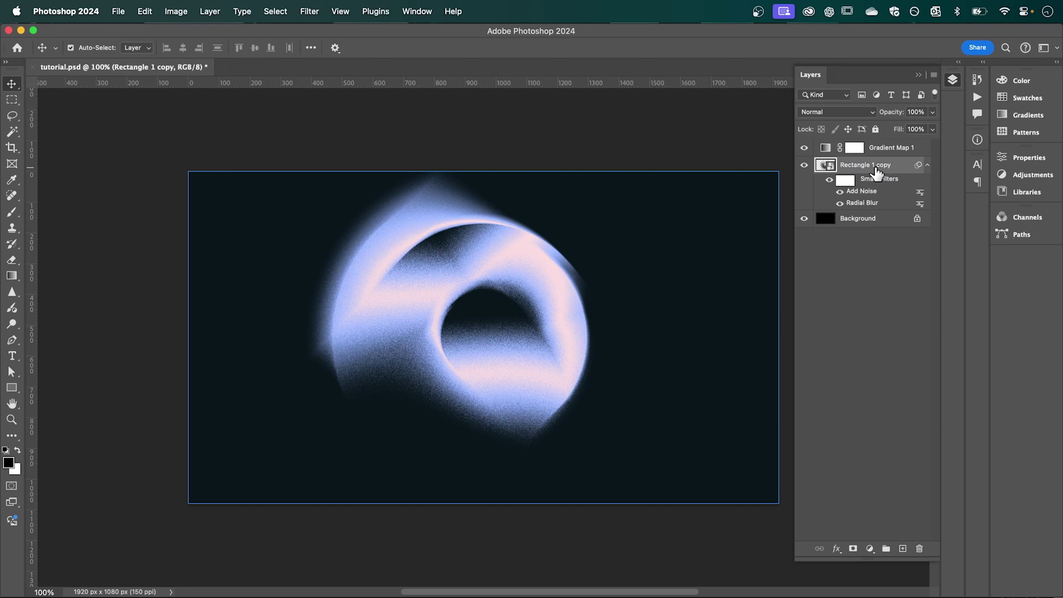
{"action": "key", "text": "super"}
{"action": "key", "text": "super+t"}
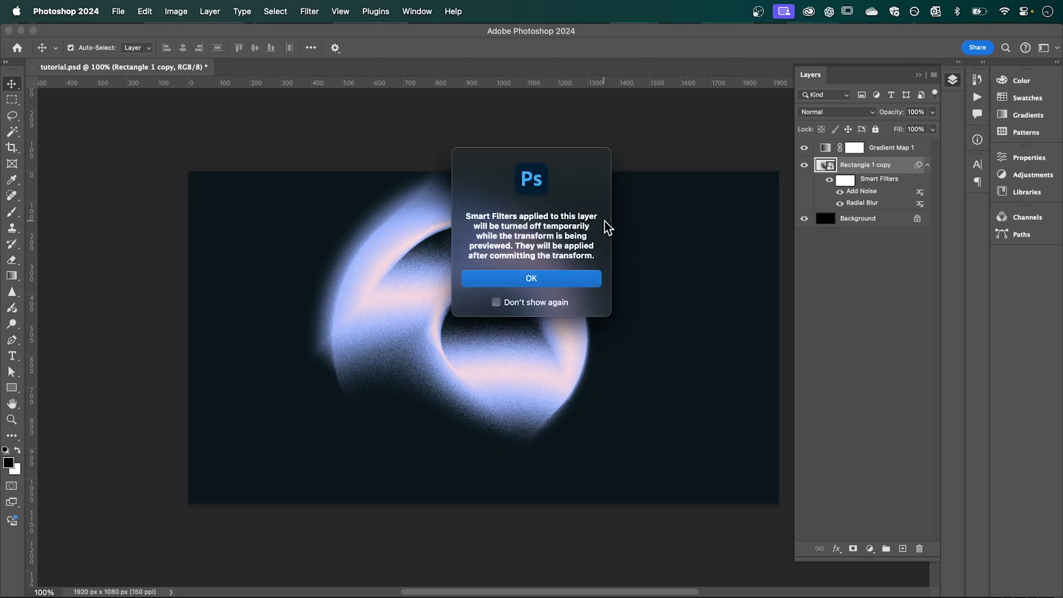
{"action": "left_click", "coordinate": [582, 278]}
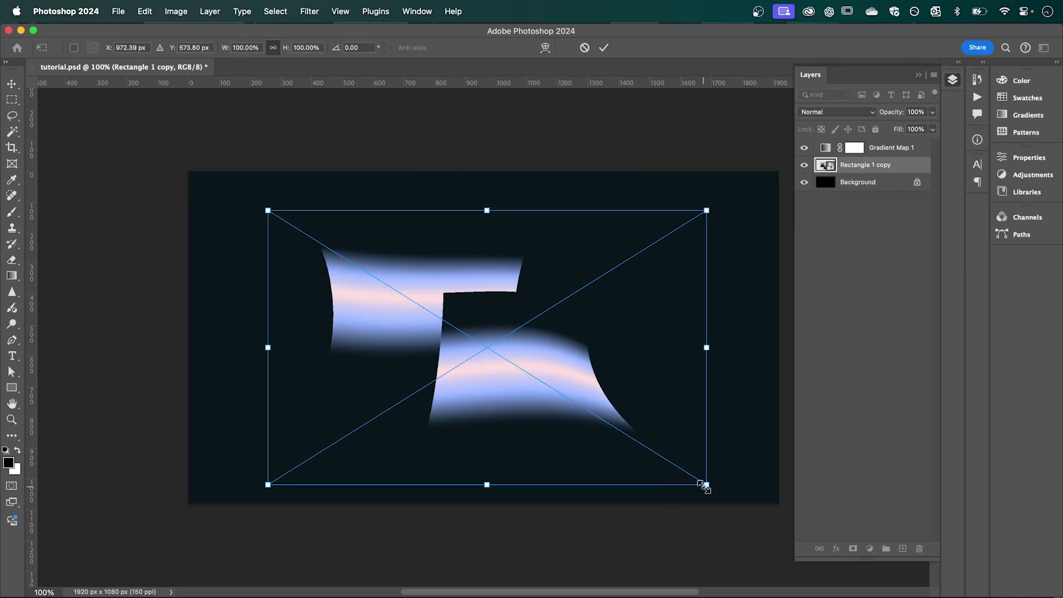
{"action": "left_click_drag", "start_coordinate": [706, 485], "coordinate": [803, 526]}
{"action": "left_click_drag", "start_coordinate": [601, 376], "coordinate": [636, 395]}
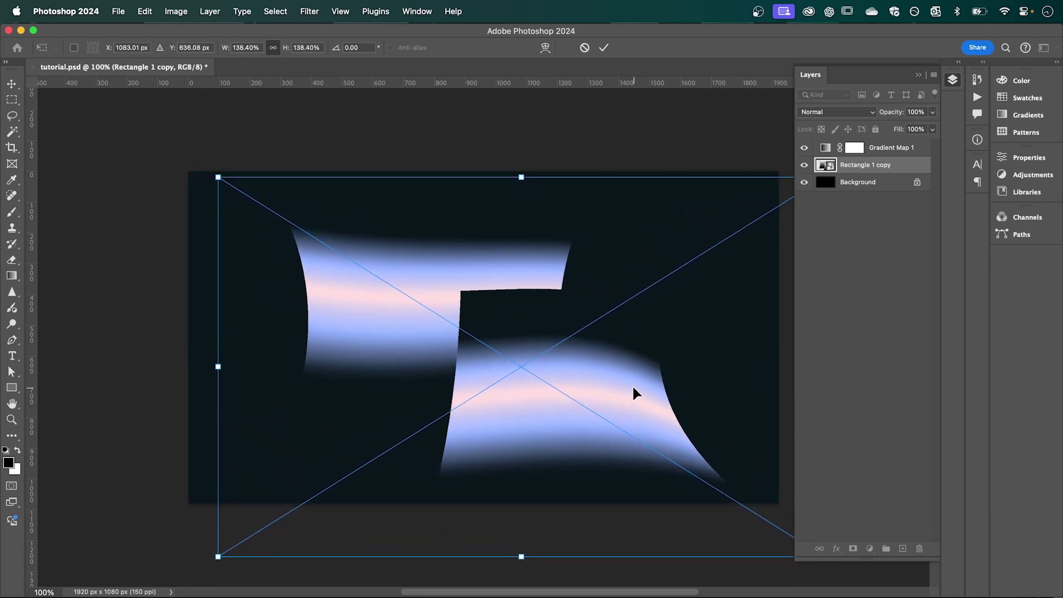